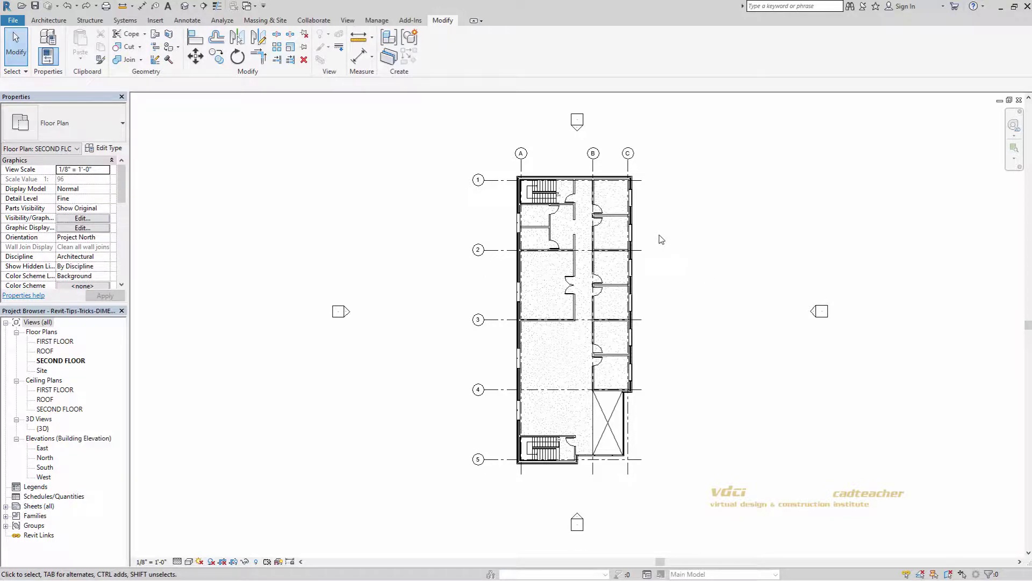
# Step: Zoom into the upper half of the second floor plan around grid lines 1 to 4
pyautogui.scroll(3, 656, 237)
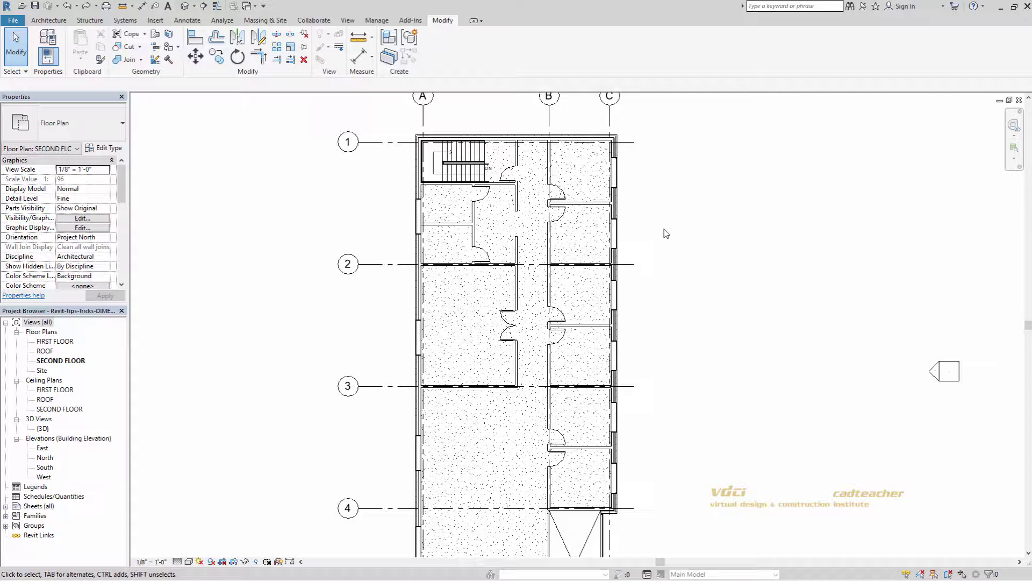
# Step: Select the top exterior brick wall and zoom in on its 37'-3 9/16" temporary dimension
pyautogui.click(613, 237)
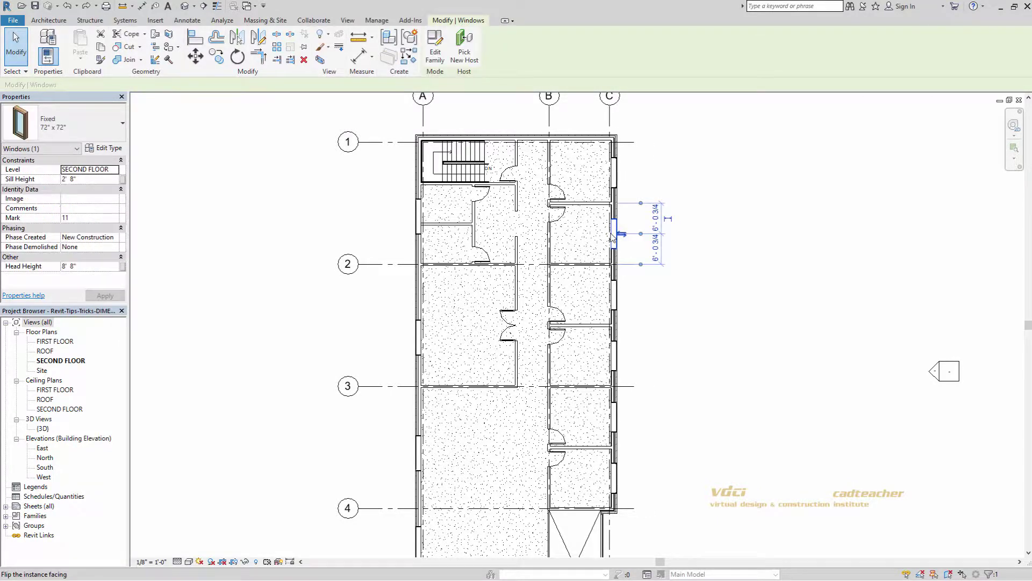
pyautogui.click(598, 207)
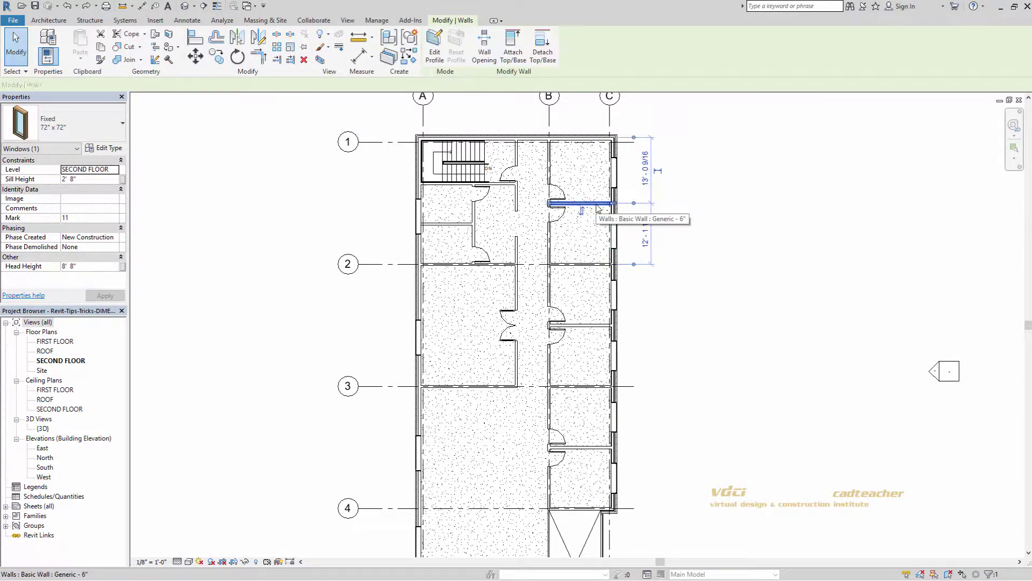
pyautogui.click(590, 138)
pyautogui.scroll(1, 589, 139)
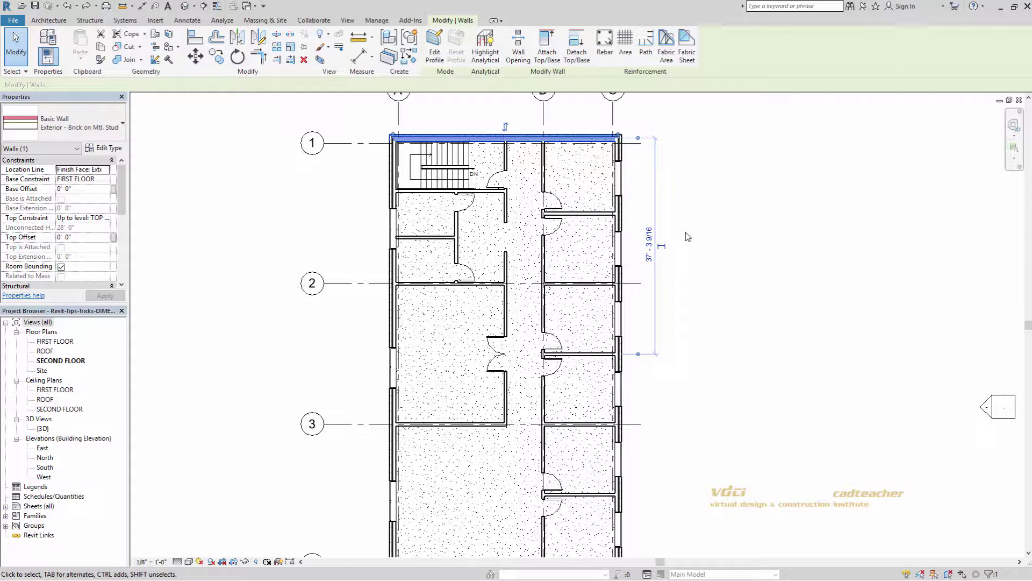
pyautogui.scroll(1, 680, 230)
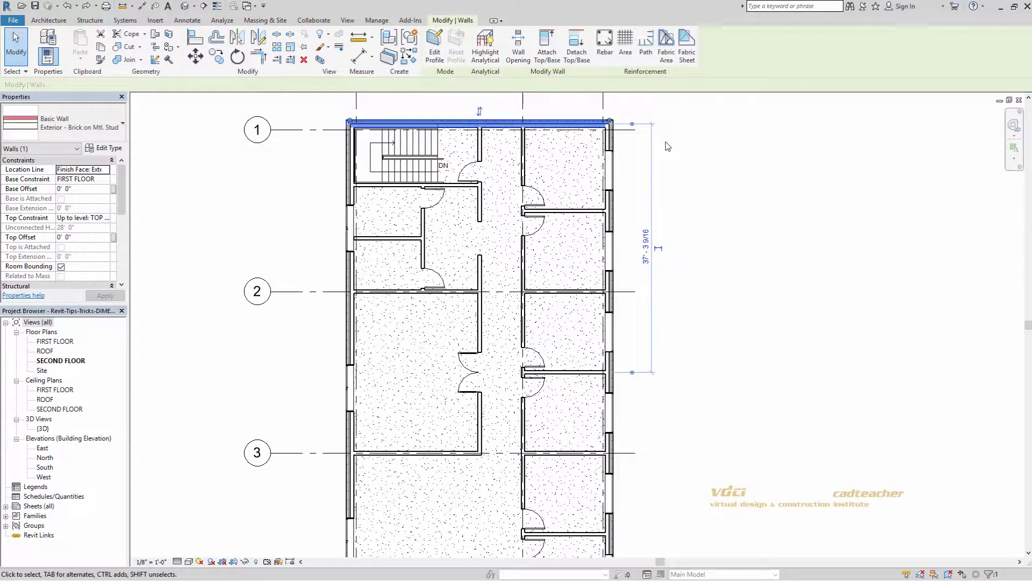
pyautogui.click(643, 127)
pyautogui.click(632, 126)
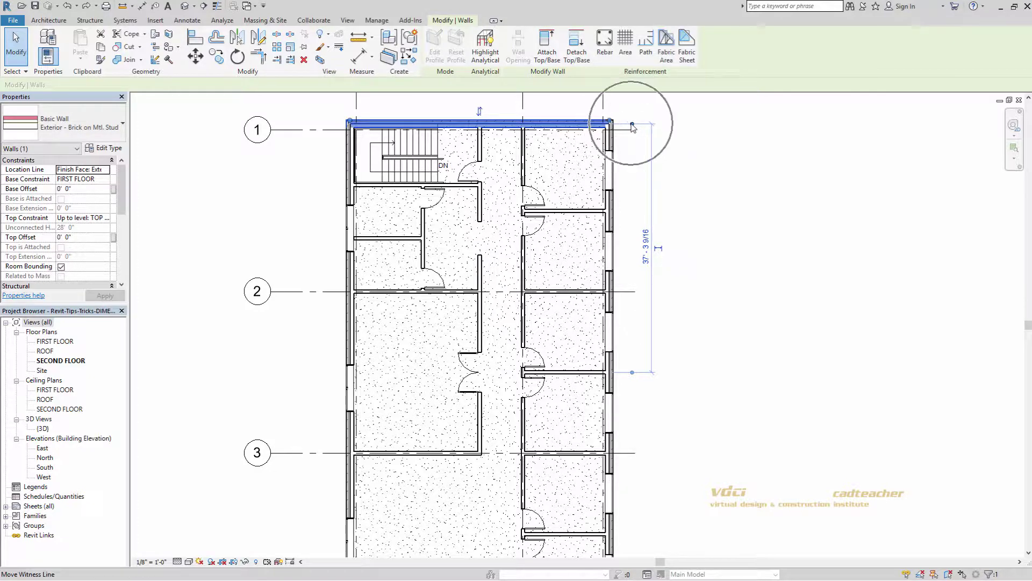
pyautogui.click(647, 243)
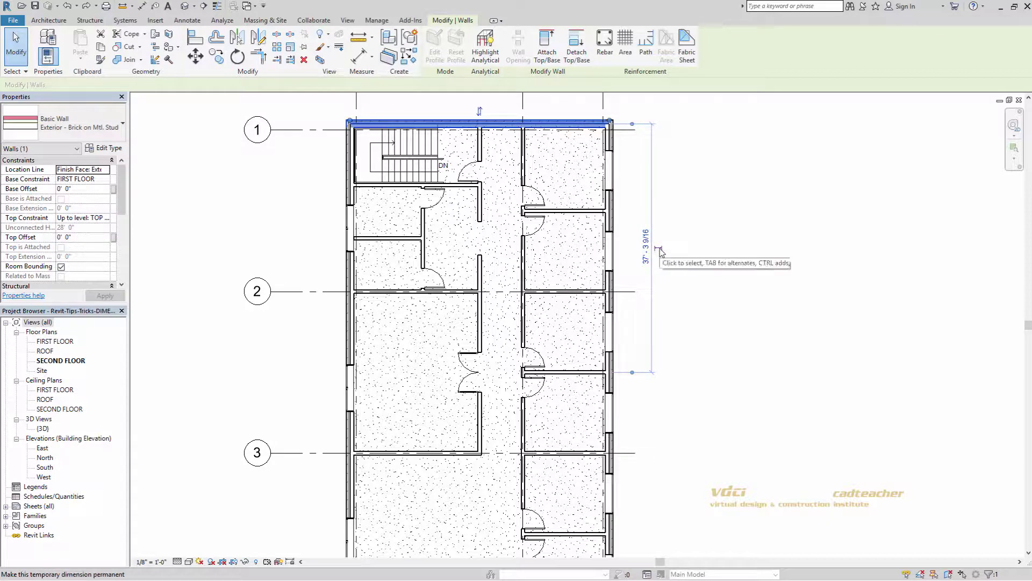
pyautogui.click(658, 249)
pyautogui.click(659, 249)
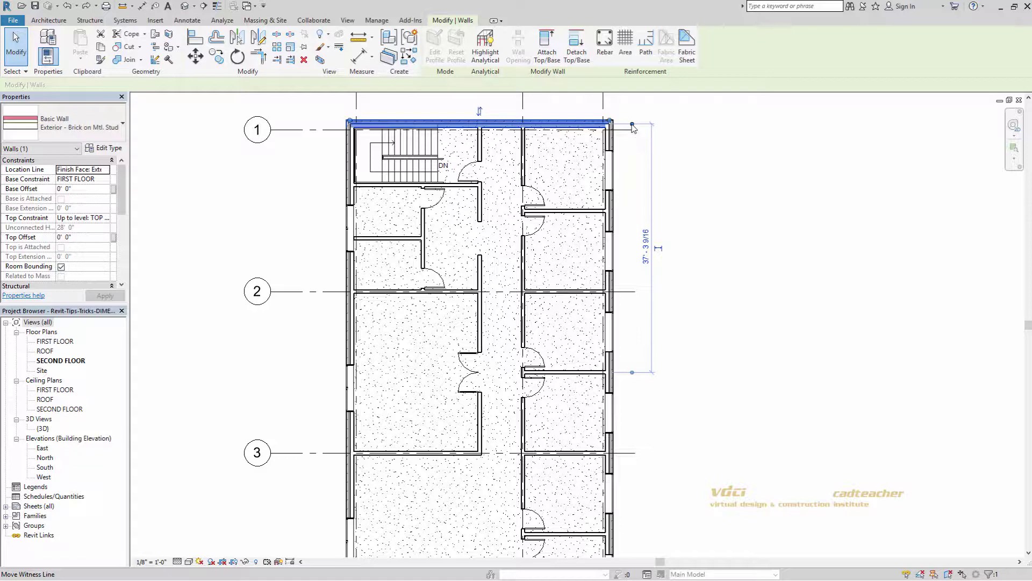
# Step: Attach the temporary dimension's ends to the wall's outer face and grid line 2, reading 25'-9"
pyautogui.moveTo(632, 125); pyautogui.dragTo(634, 129)
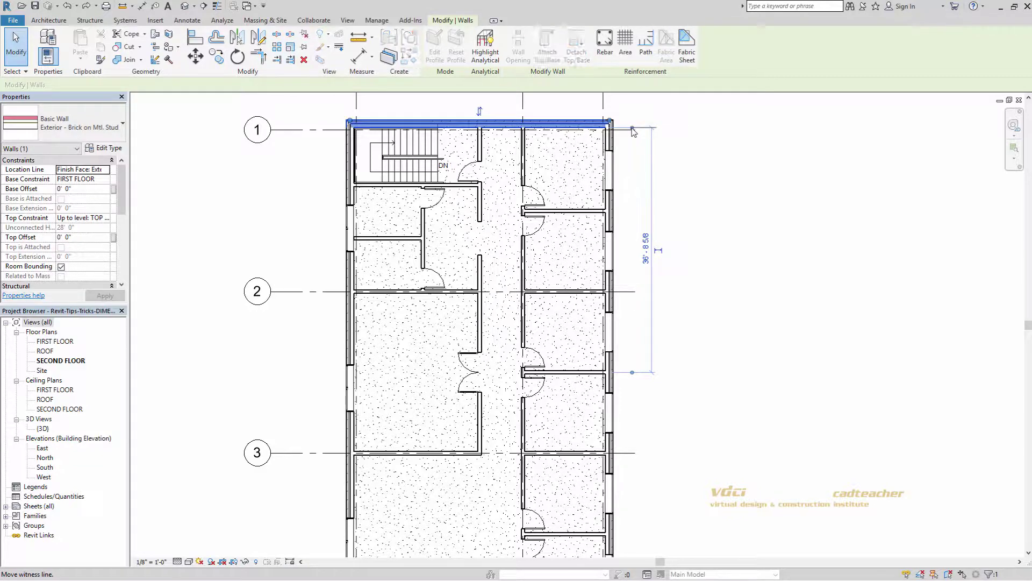
pyautogui.click(633, 128)
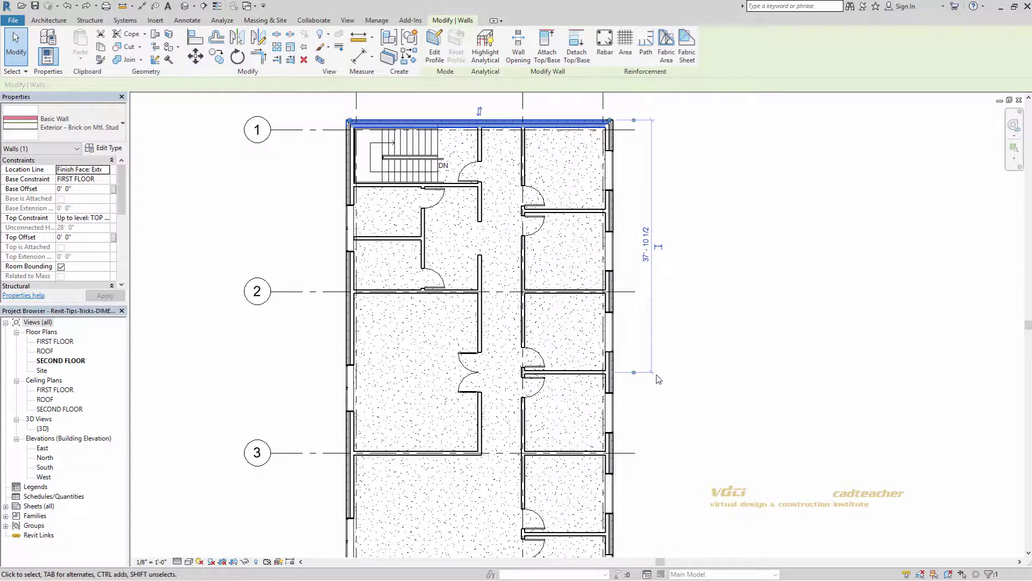
pyautogui.click(634, 373)
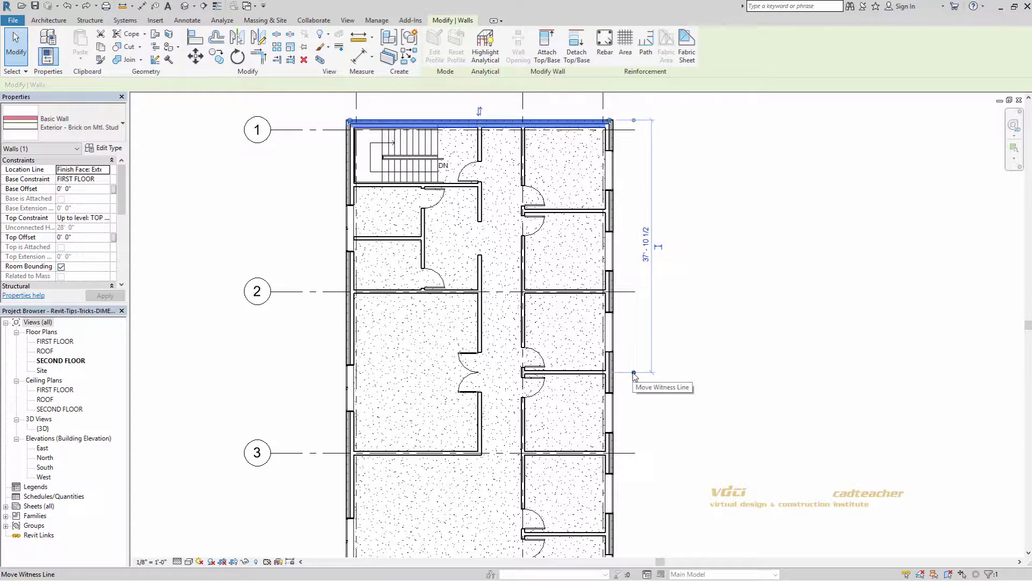
pyautogui.click(632, 297)
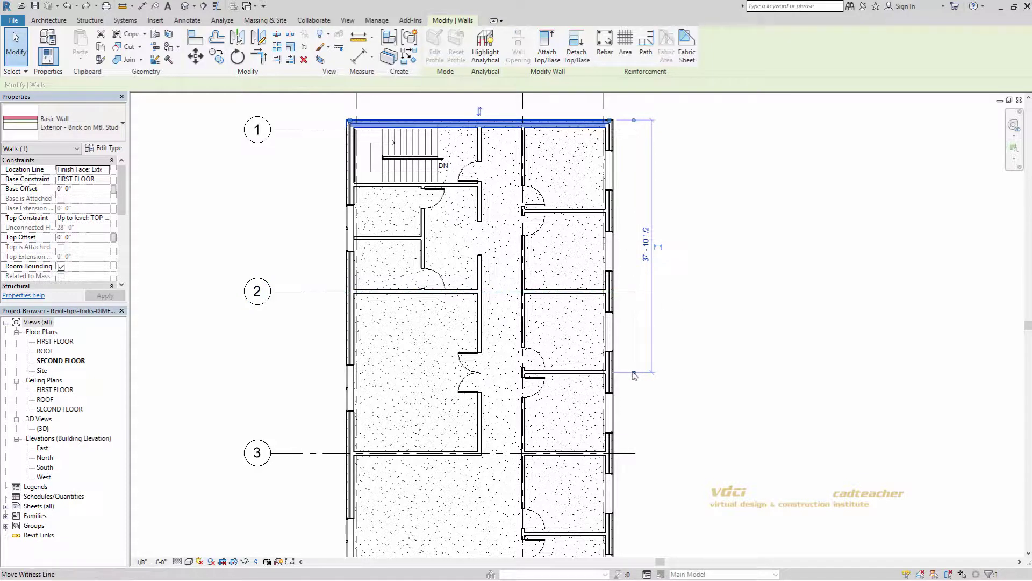
pyautogui.moveTo(635, 375); pyautogui.dragTo(633, 297)
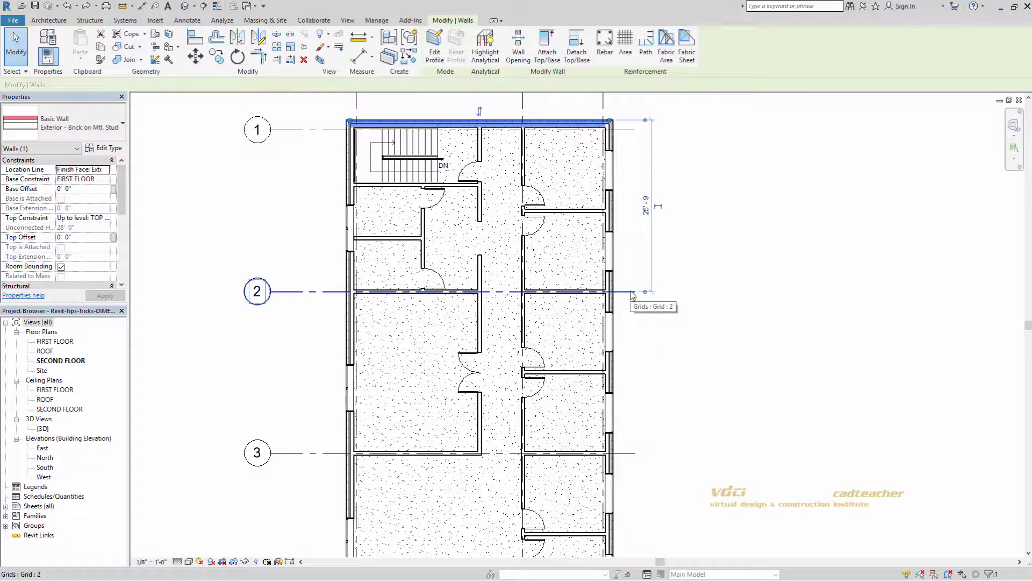
# Step: Change the wall's distance from grid line 2 to 28', then undo back to 25'-9"
pyautogui.scroll(1, 673, 195)
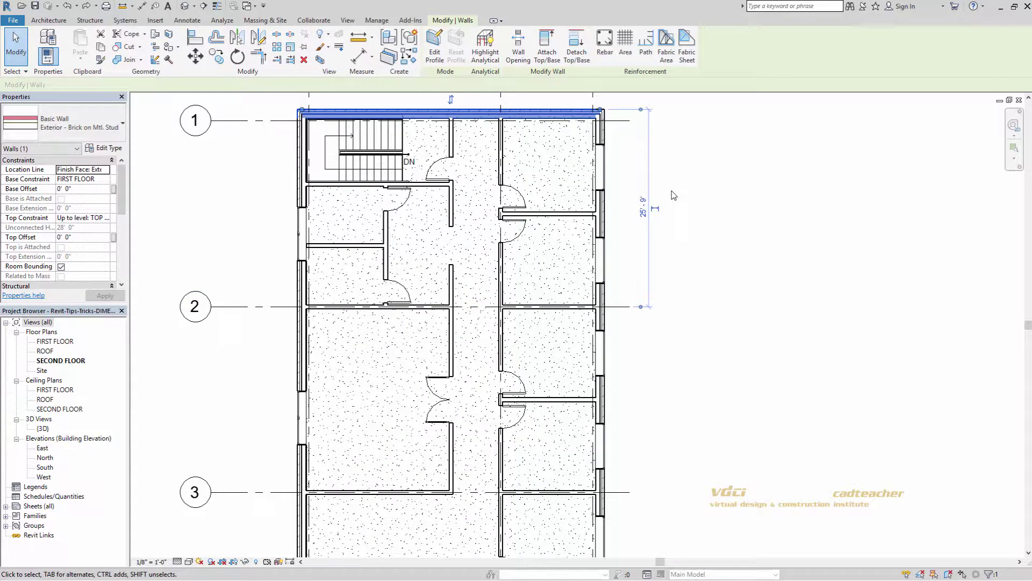
pyautogui.scroll(1, 674, 194)
pyautogui.moveTo(687, 191); pyautogui.dragTo(678, 264, button='middle')
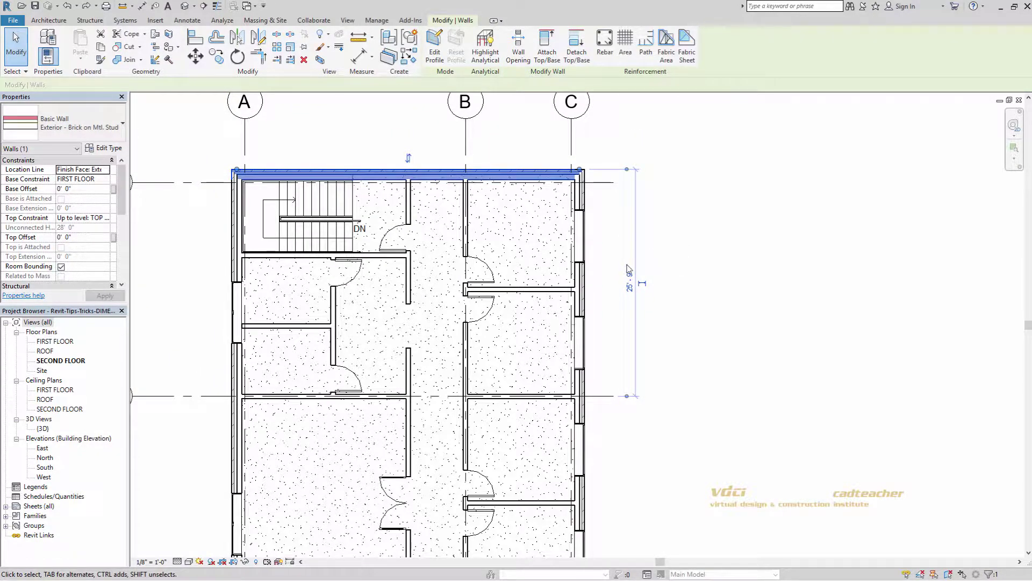
pyautogui.click(629, 272)
pyautogui.write('28')
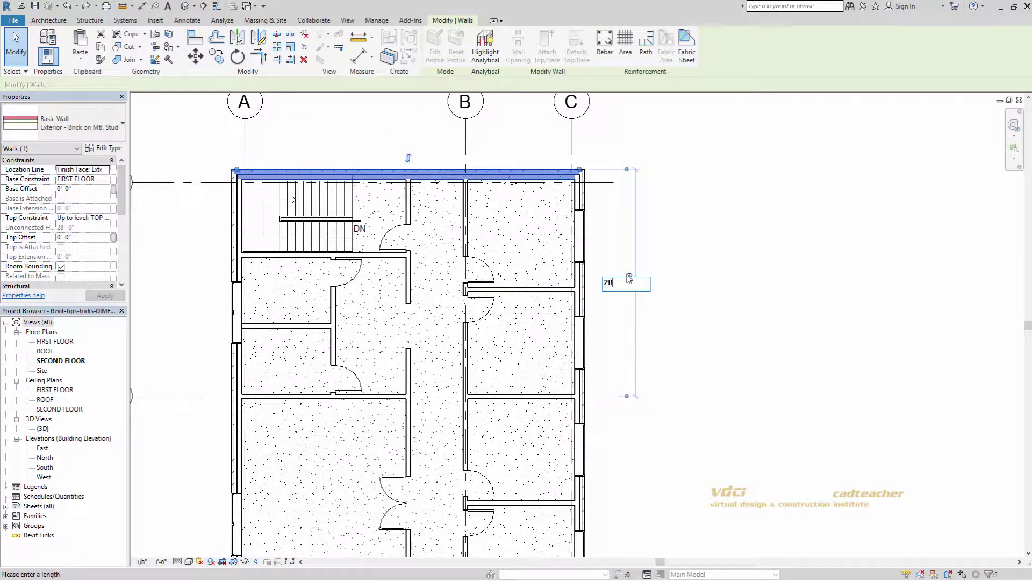
pyautogui.write("'")
pyautogui.press('Return')
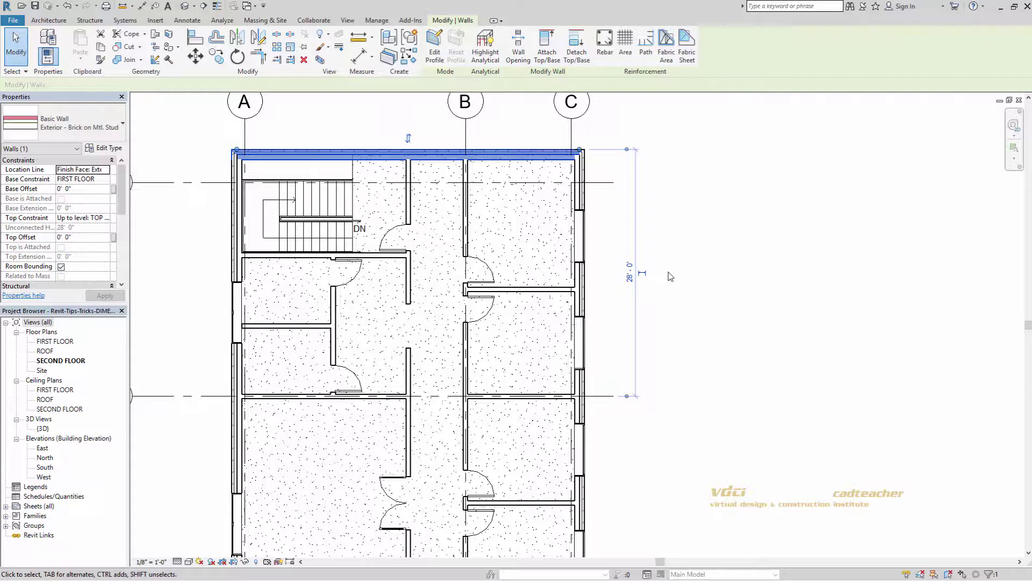
pyautogui.hotkey('ctrl', 'z')
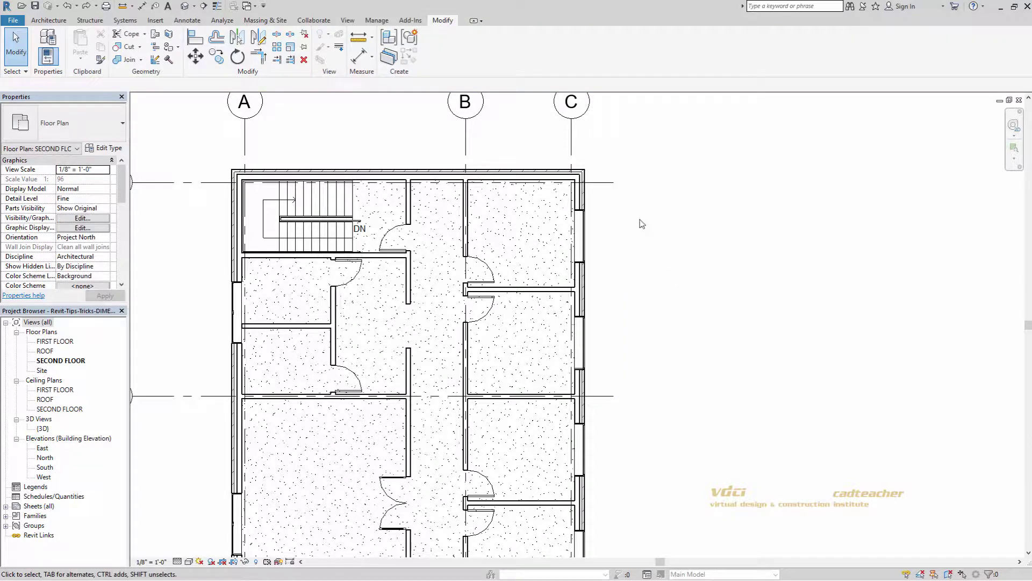
# Step: Reselect the top wall and make its 25'-9" temporary dimension permanent
pyautogui.click(565, 175)
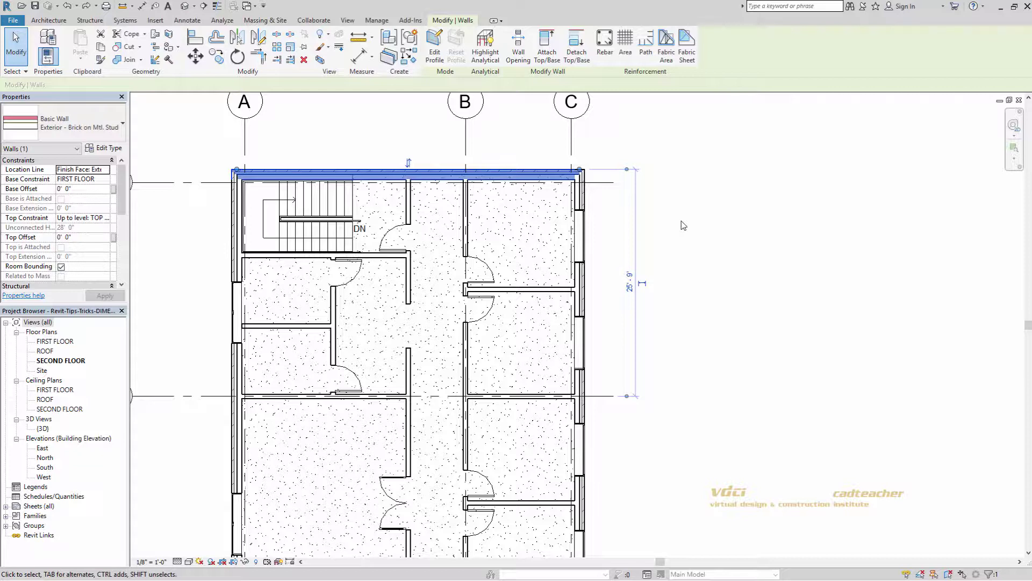
pyautogui.click(644, 285)
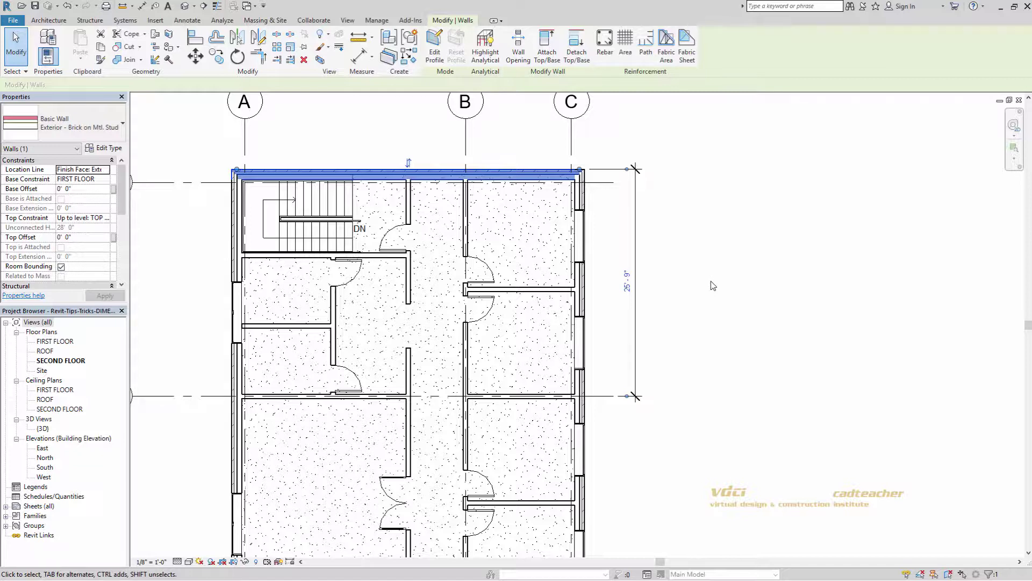
pyautogui.click(636, 397)
pyautogui.click(640, 414)
# Step: Begin an aligned dimension string on the west windows, picking edges from grid 4 upward
pyautogui.press('z')
pyautogui.press('f')
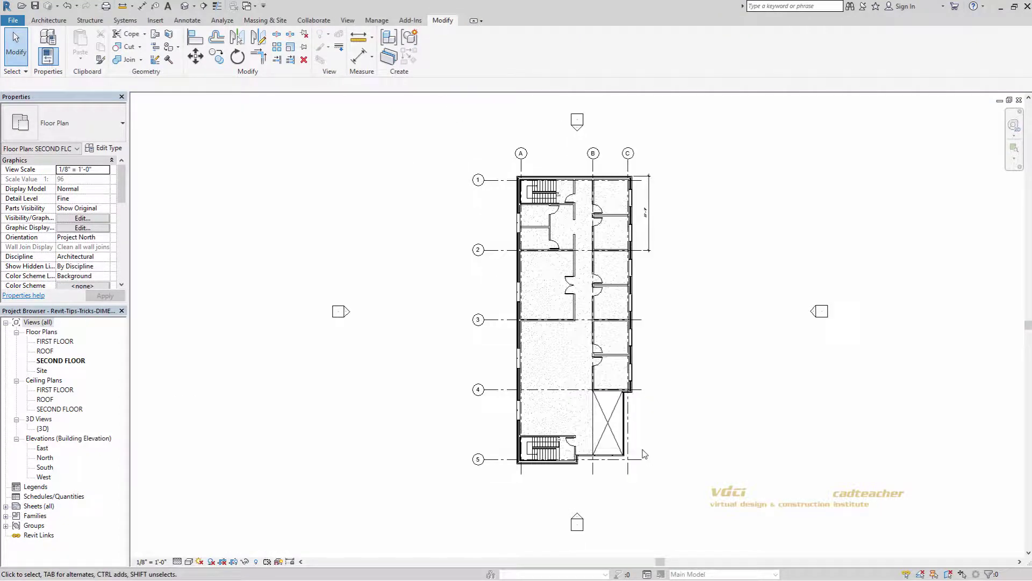
pyautogui.scroll(2, 486, 353)
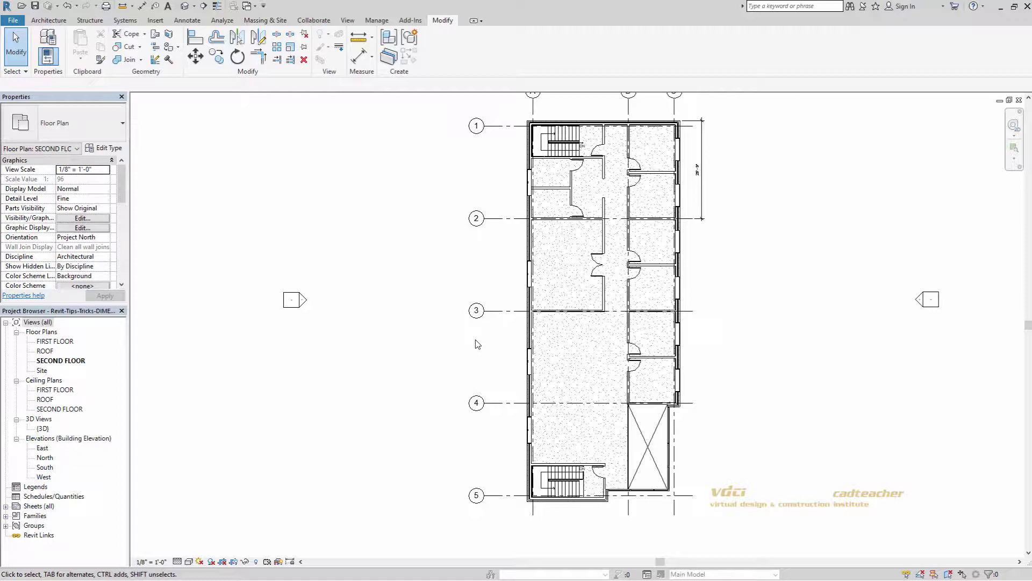
pyautogui.click(189, 21)
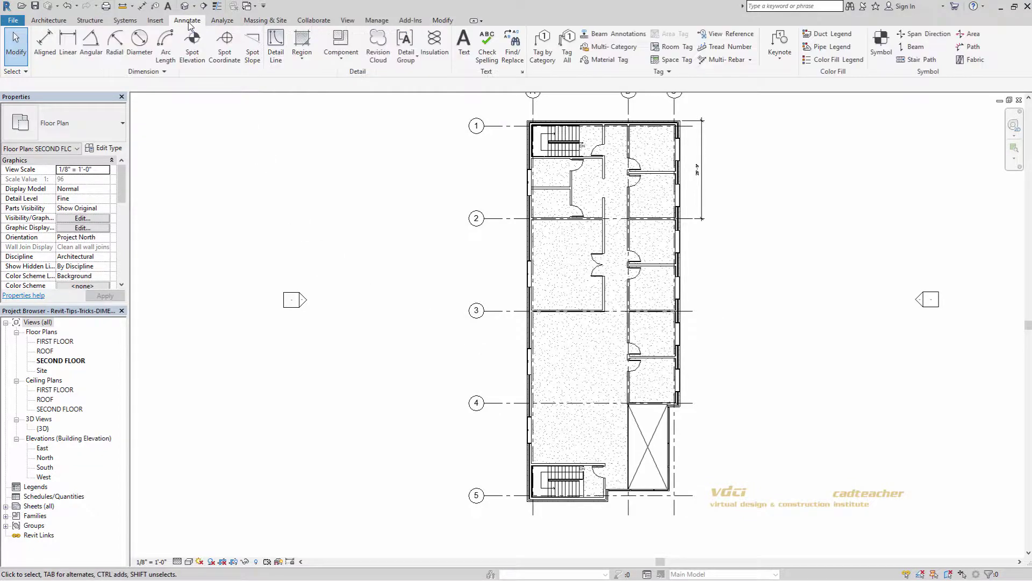
pyautogui.click(46, 48)
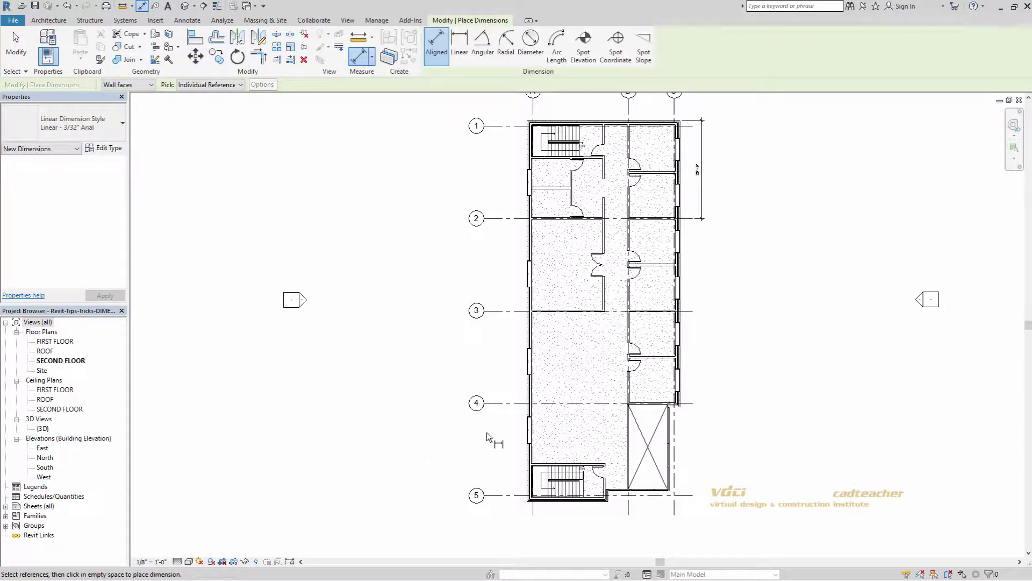
pyautogui.scroll(1, 486, 431)
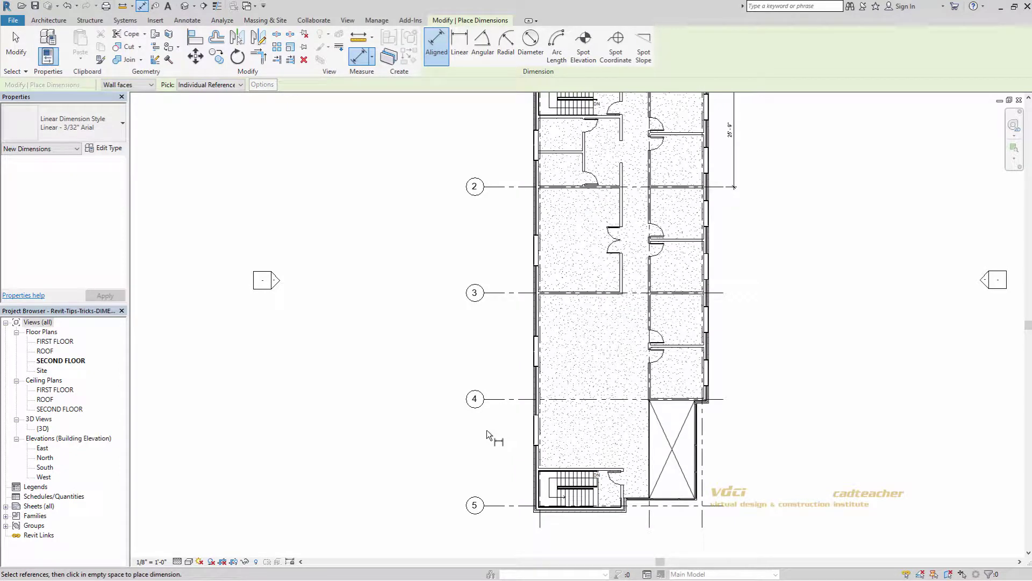
pyautogui.click(533, 433)
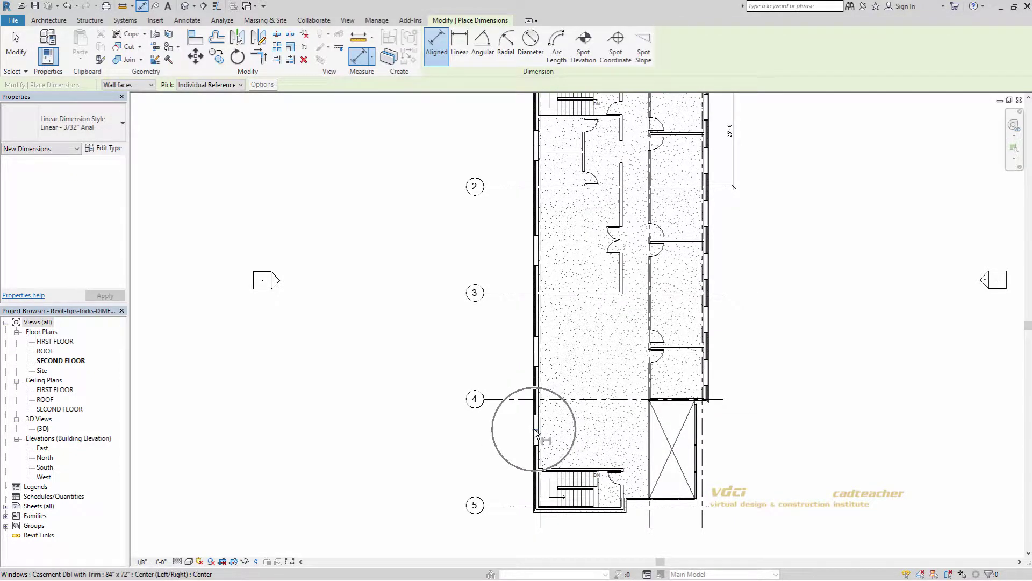
pyautogui.click(534, 352)
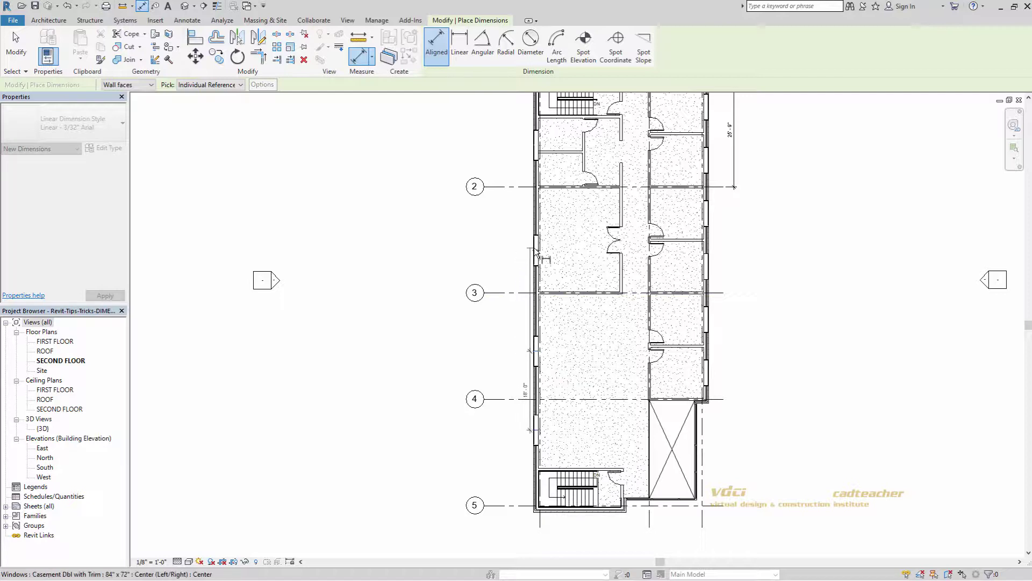
# Step: Finish the string at 24'-0", 23'-0" and 18'-0" and place it west of the building
pyautogui.click(535, 249)
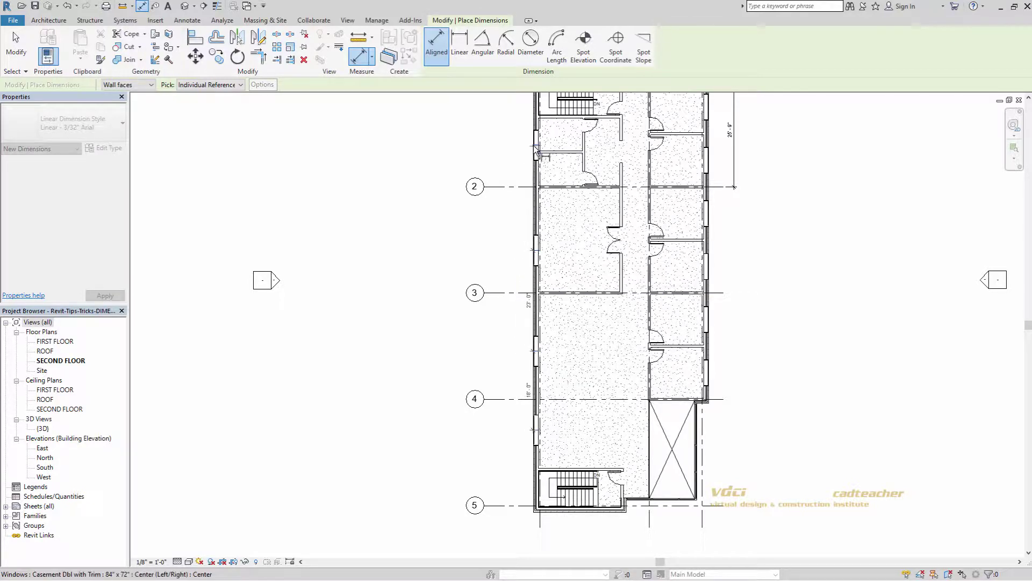
pyautogui.click(535, 145)
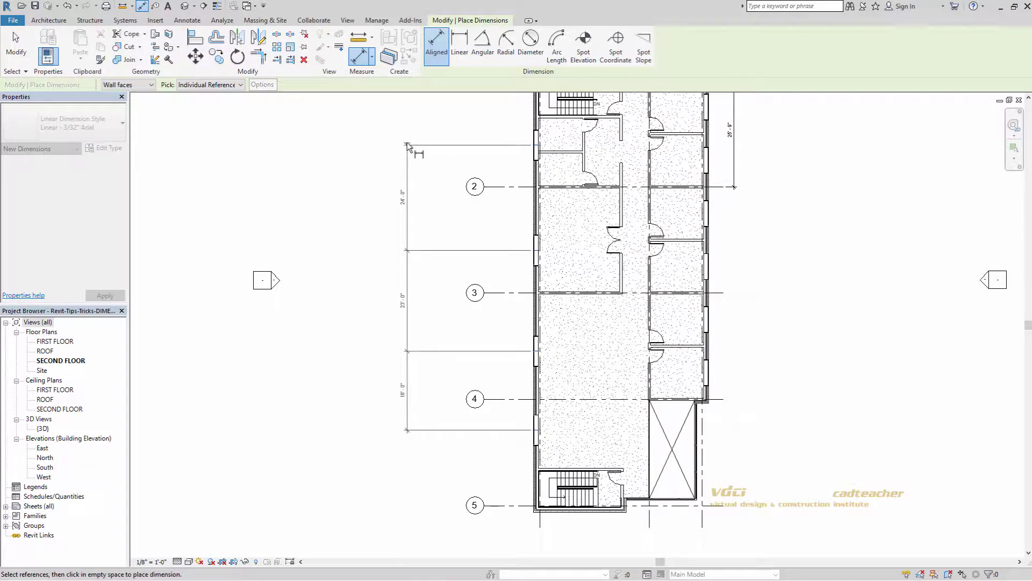
pyautogui.click(407, 144)
pyautogui.click(407, 142)
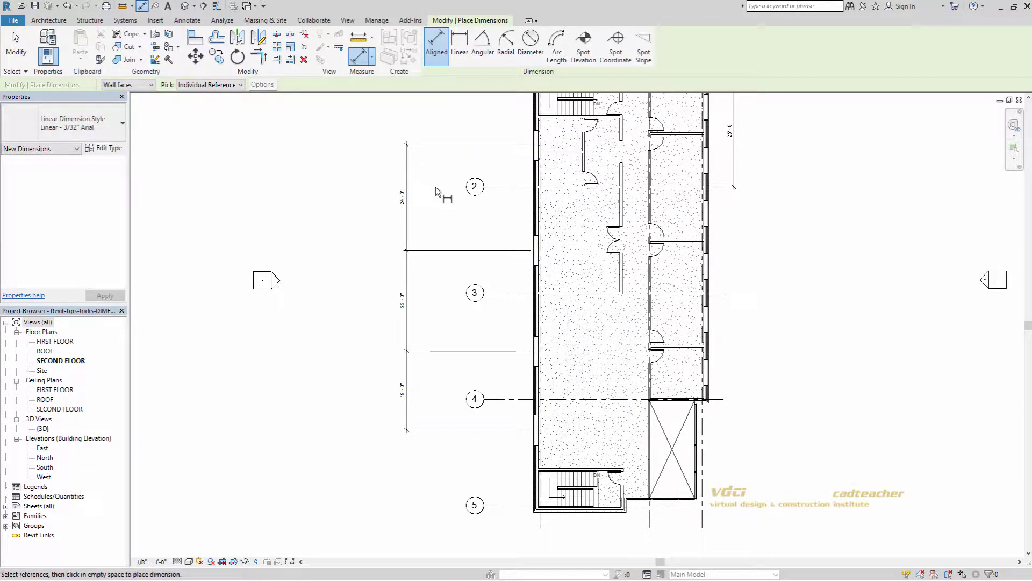
pyautogui.scroll(1, 431, 227)
pyautogui.scroll(1, 431, 227)
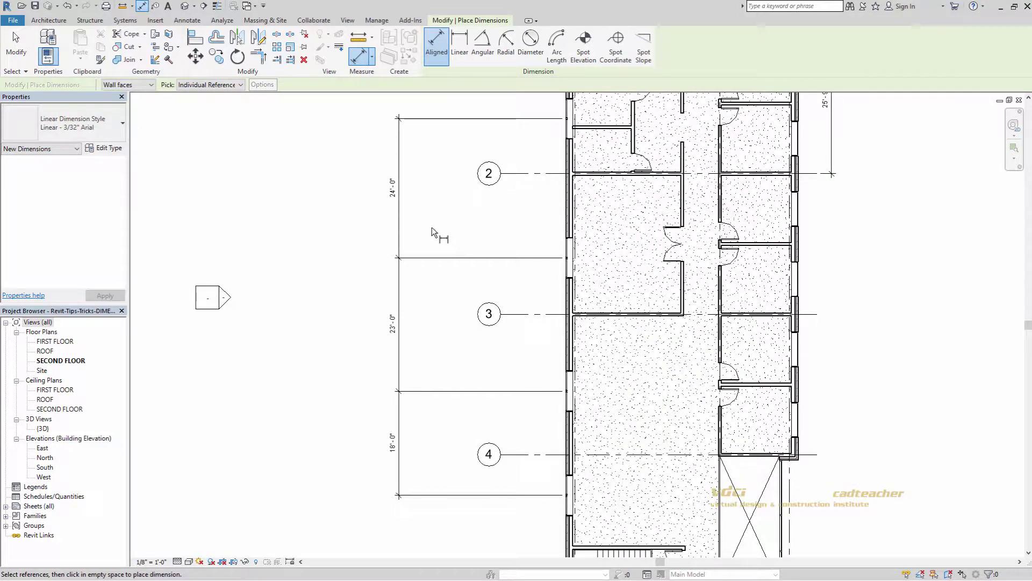
pyautogui.moveTo(438, 235); pyautogui.dragTo(436, 249, button='middle')
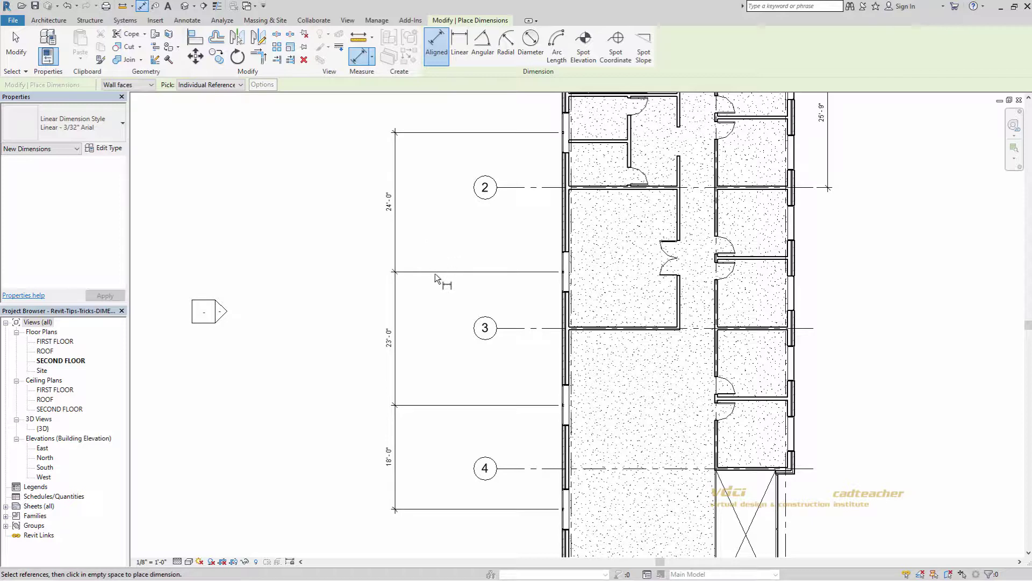
pyautogui.press('Escape')
pyautogui.press('Escape')
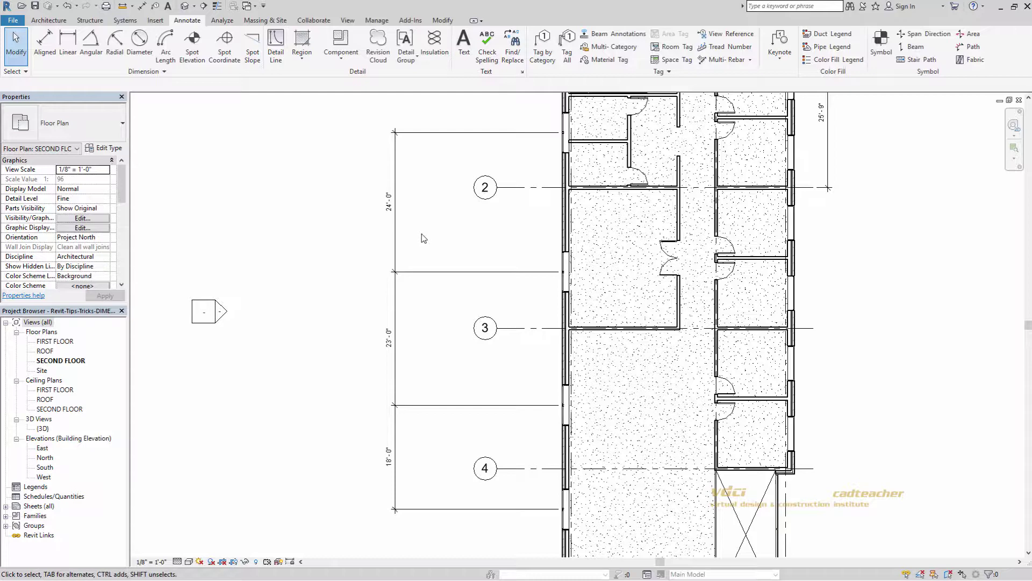
# Step: Make the west dimension string's three segments equal (EQ) and lock the equality constraint
pyautogui.click(431, 276)
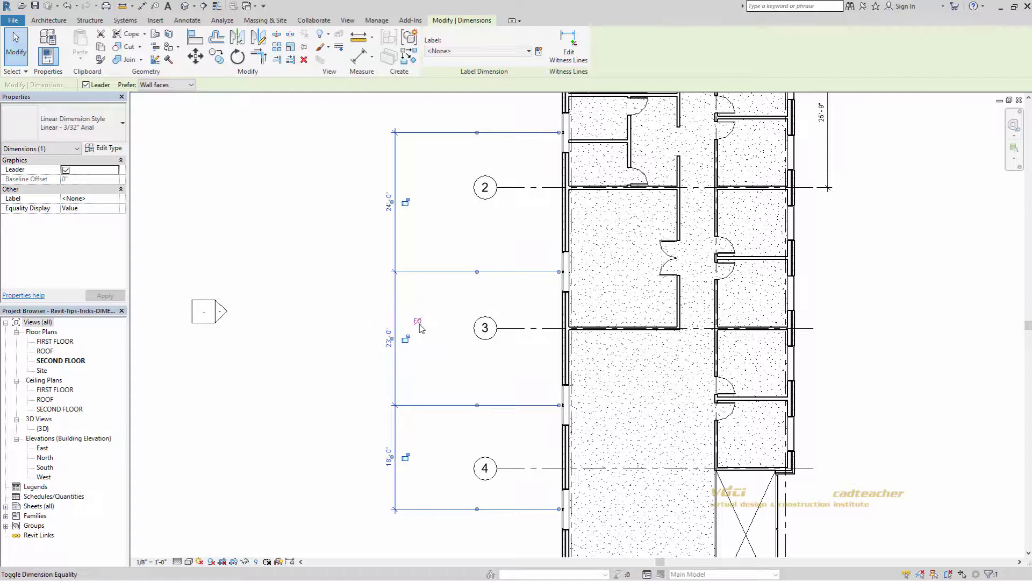
pyautogui.click(418, 322)
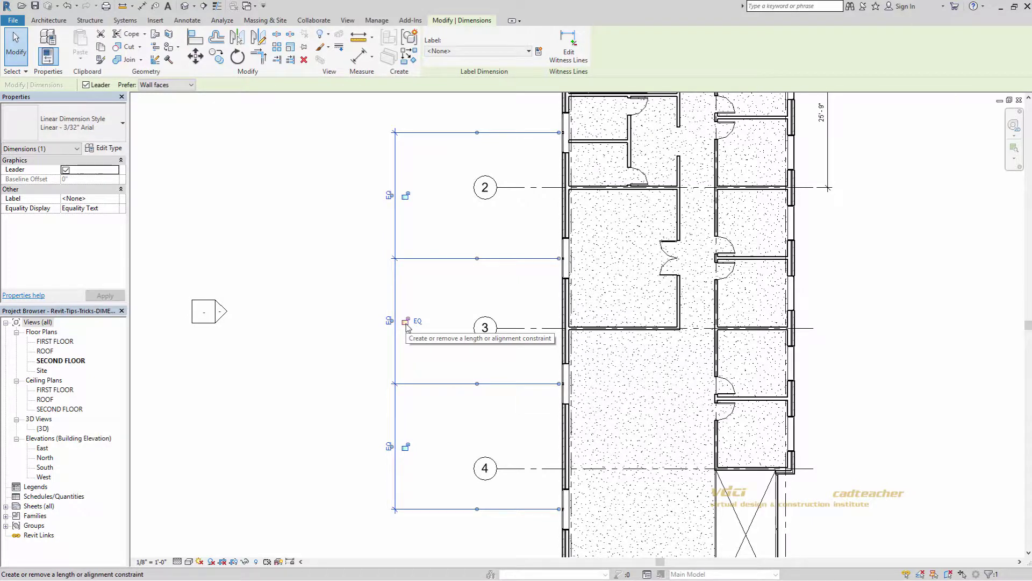
pyautogui.click(407, 323)
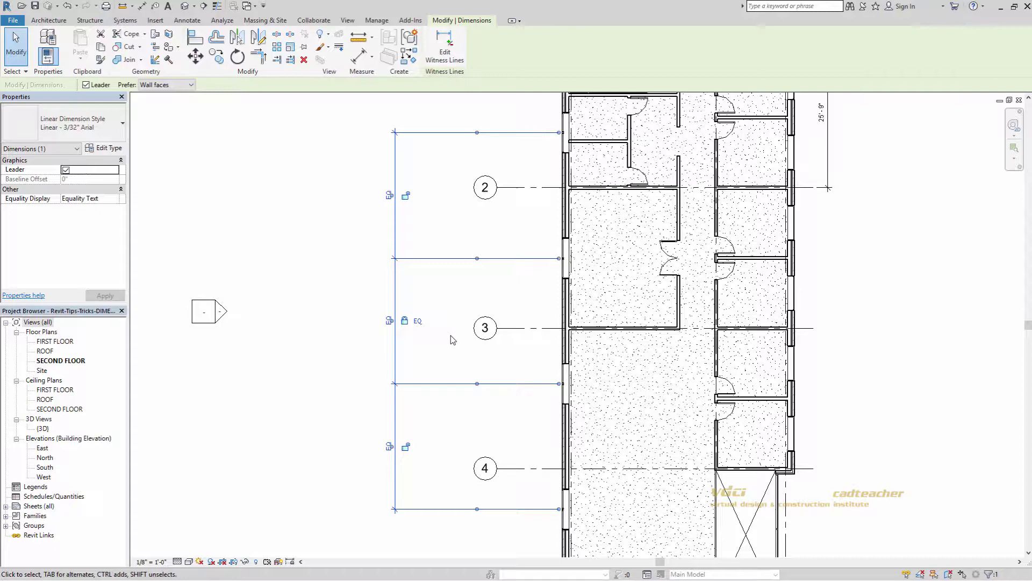
pyautogui.scroll(-2, 452, 339)
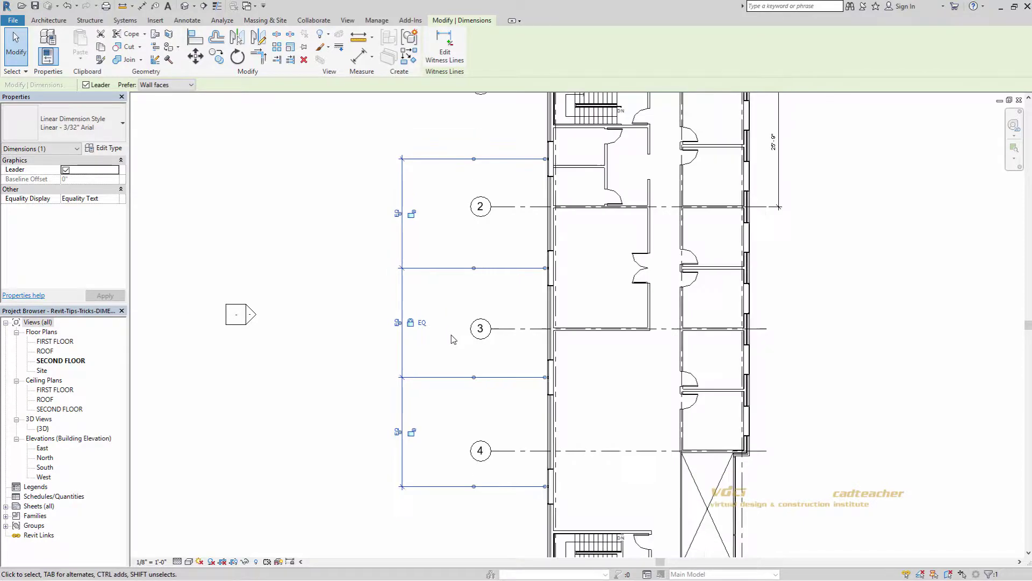
pyautogui.click(452, 338)
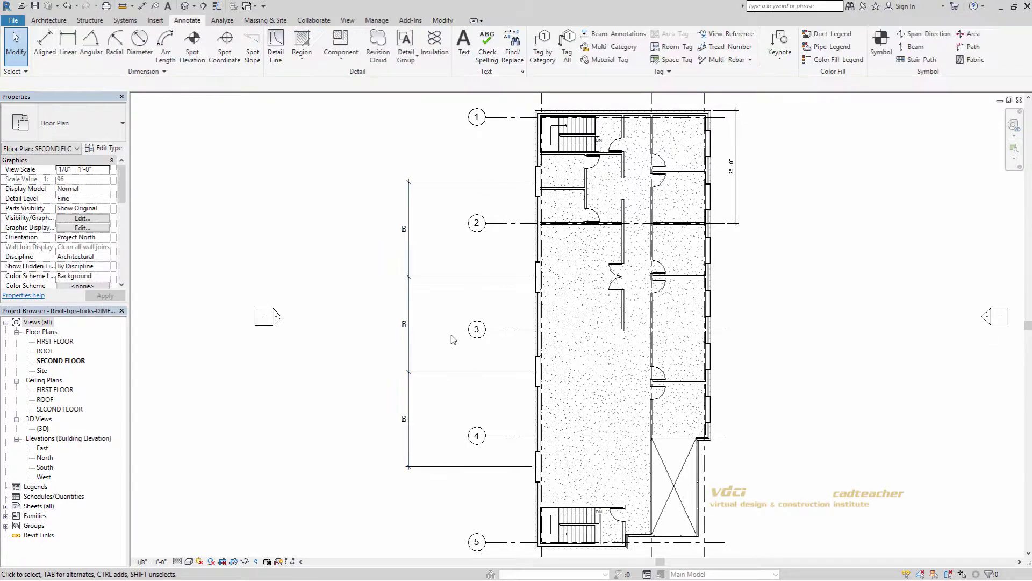